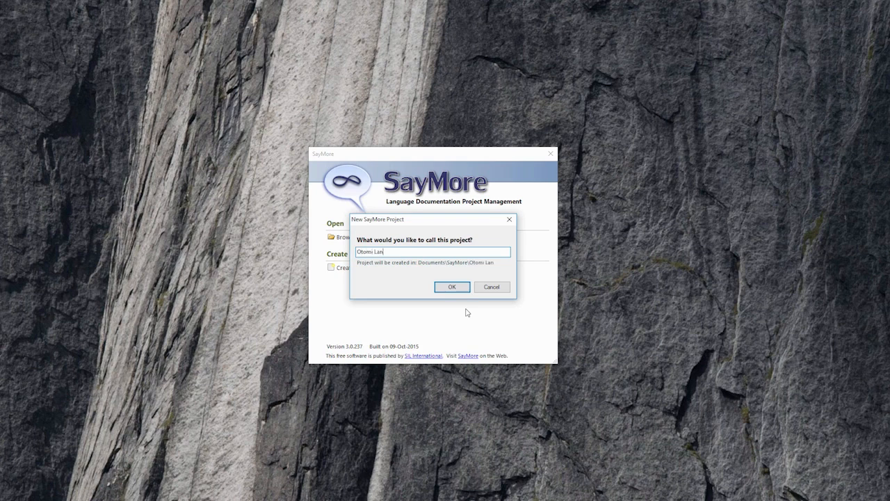
# Name the new project "Otomi Language Documentation" and create it.
pyautogui.write('ge Documentation')
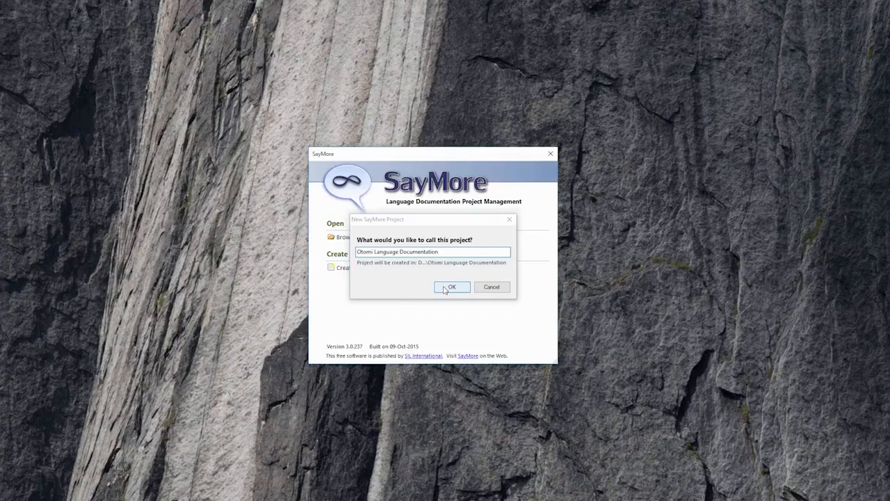
pyautogui.click(445, 285)
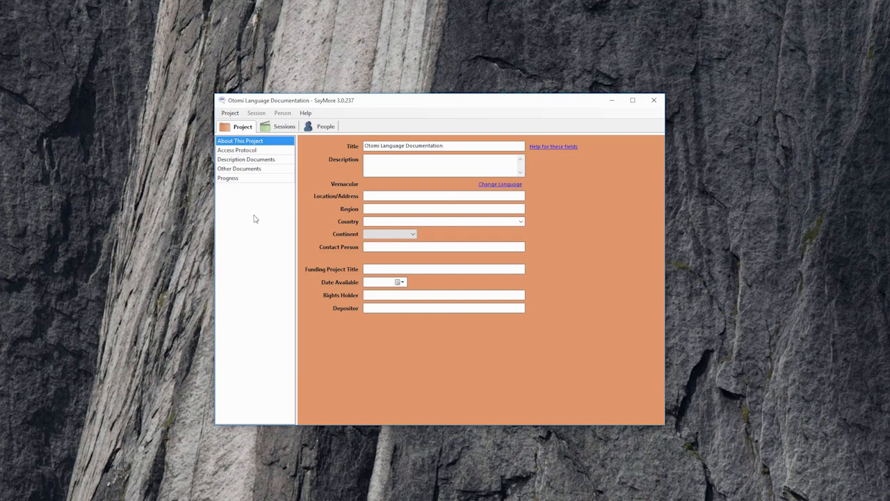
# Enter the project description "This is a collection of recording made in Mexico in the Otomise speaking community in 2103".
pyautogui.click(388, 164)
pyautogui.write('This is a collection')
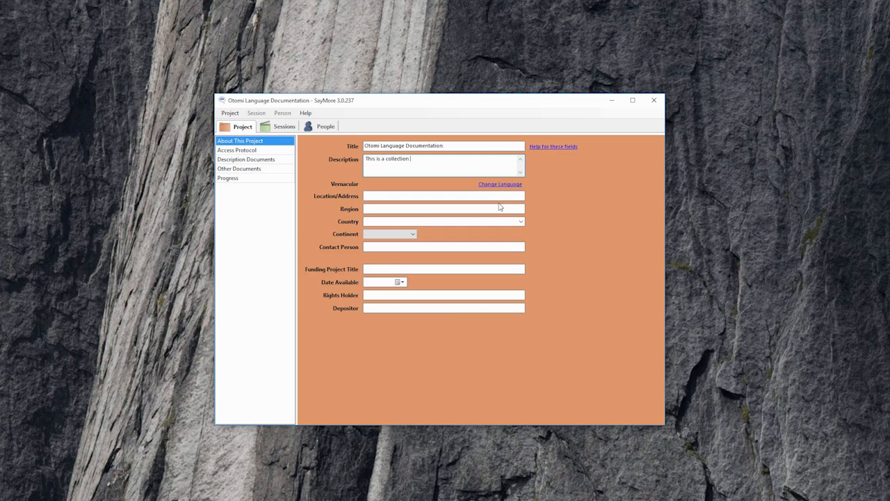
pyautogui.write(' of recording made in Mexico in the Otomise speaking community in 2103')
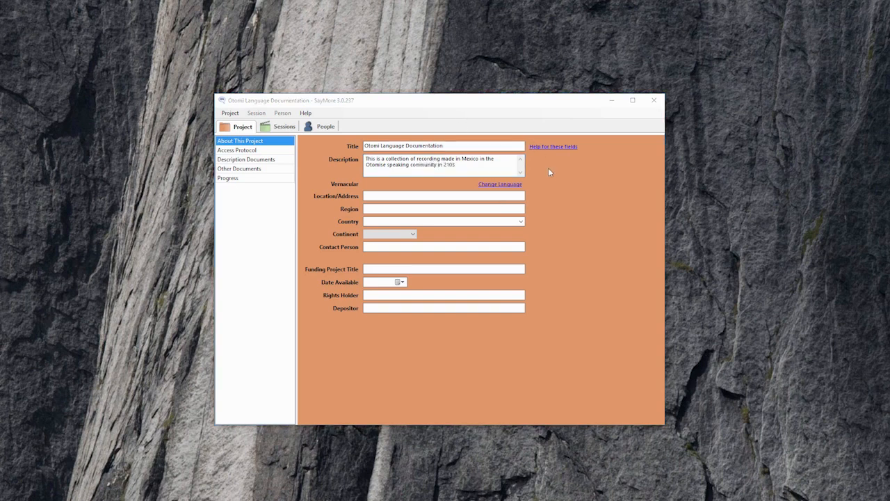
pyautogui.click(548, 171)
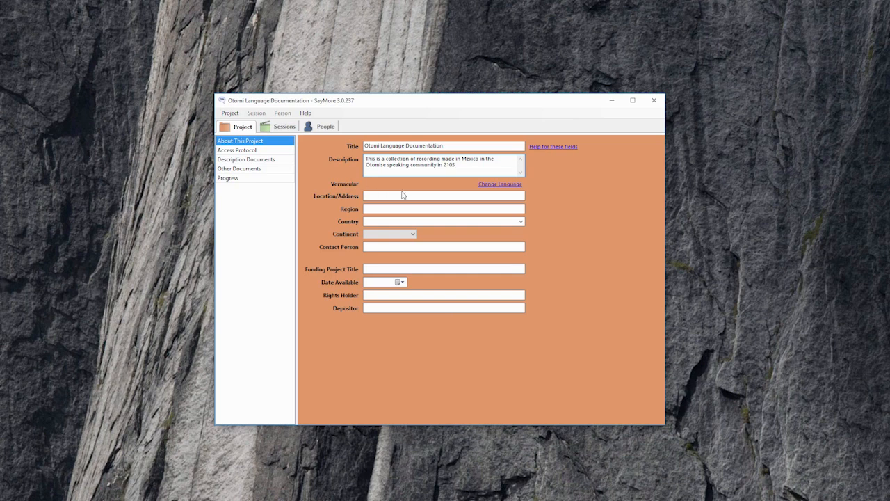
# Look up "otomi" in the language codes and set the project's vernacular language to Otomi, Mezquital.
pyautogui.click(504, 185)
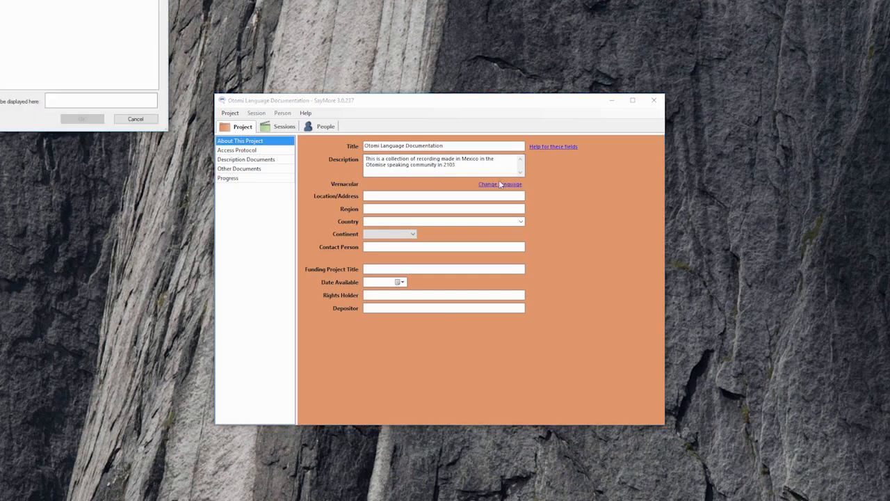
pyautogui.moveTo(21, 0); pyautogui.dragTo(197, 41)
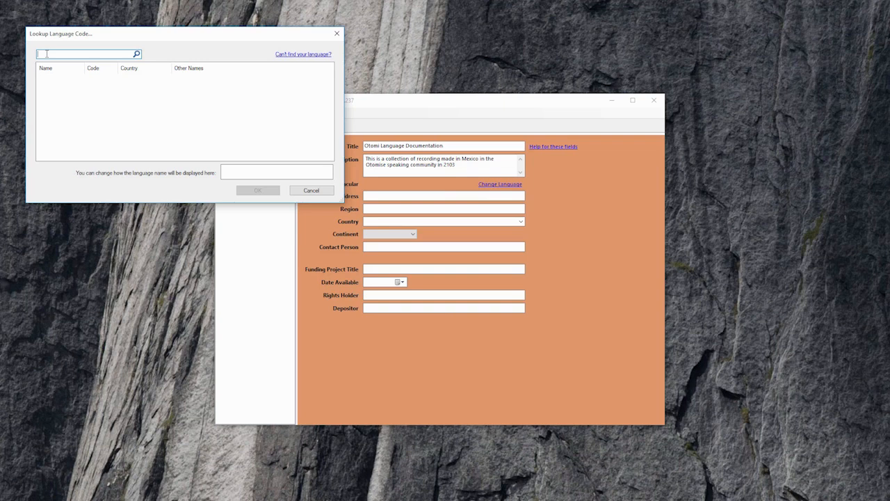
pyautogui.write('tomi')
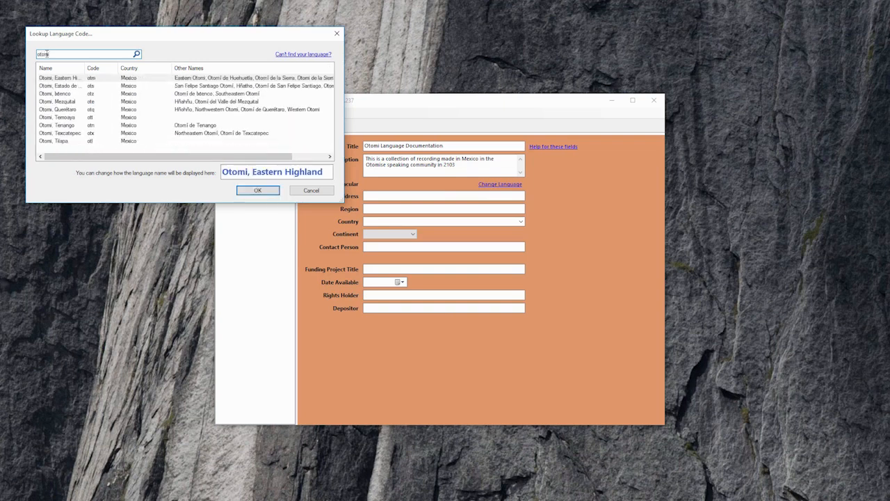
pyautogui.click(58, 102)
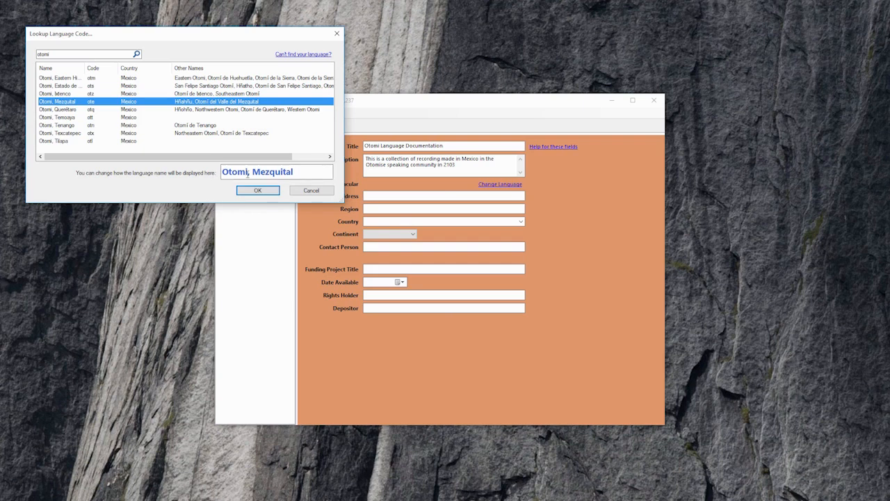
pyautogui.click(303, 173)
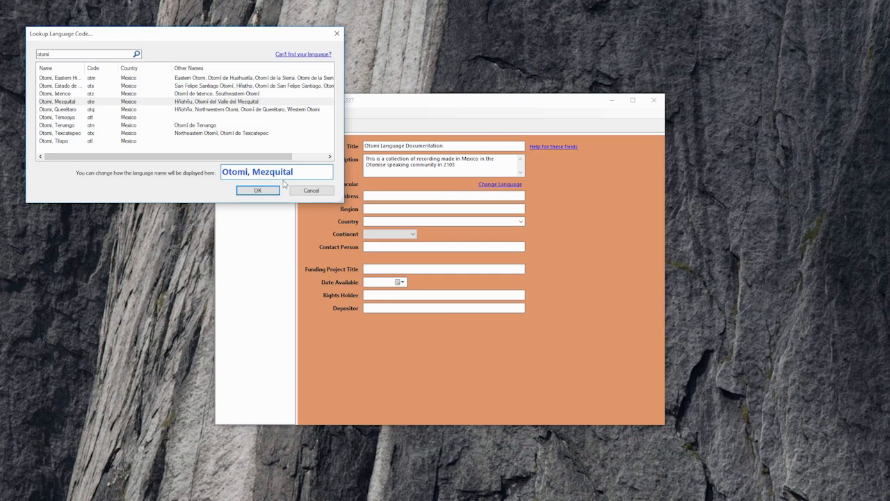
pyautogui.click(258, 191)
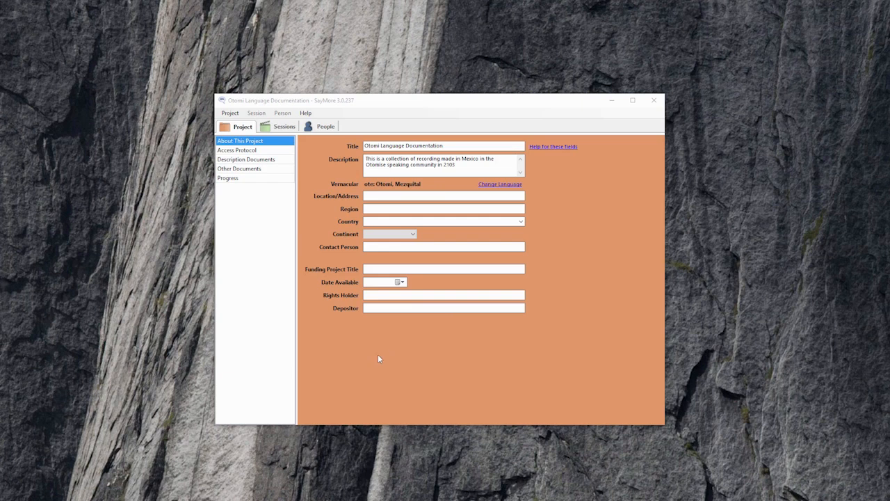
# Review the project's Access Protocol, Description Documents, Other Documents and Progress sections.
pyautogui.click(247, 152)
pyautogui.click(248, 152)
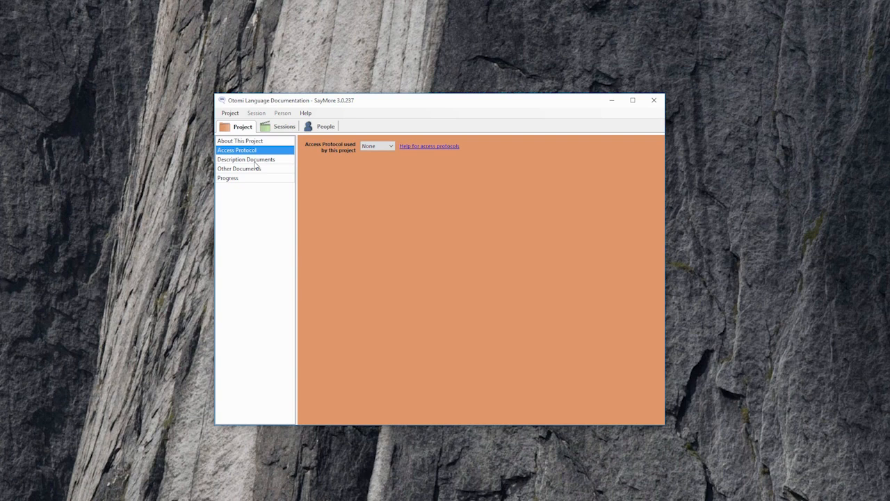
pyautogui.click(255, 163)
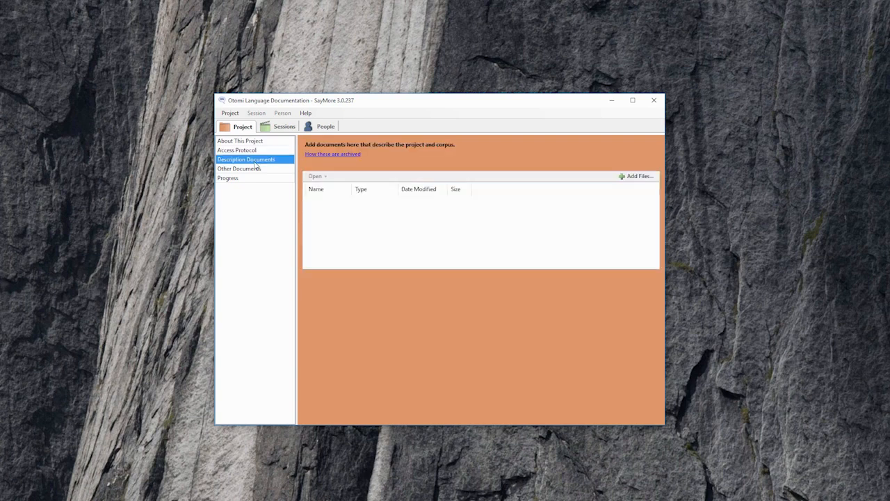
pyautogui.click(255, 169)
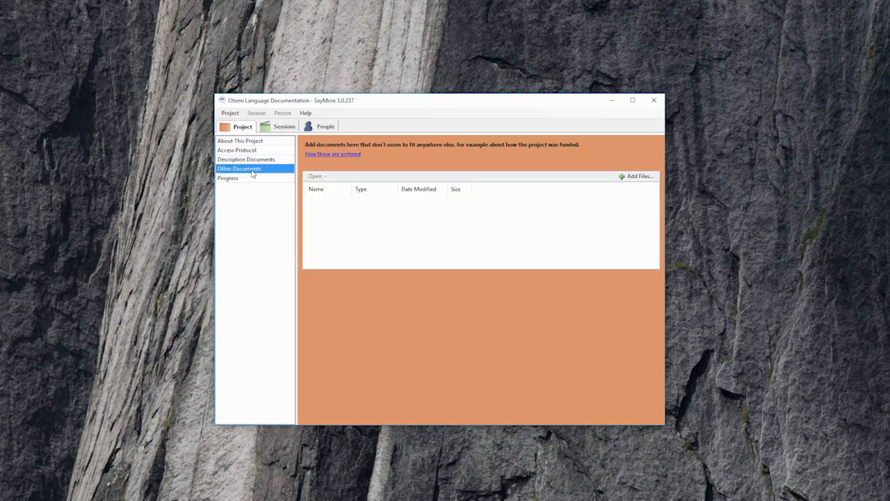
pyautogui.click(252, 180)
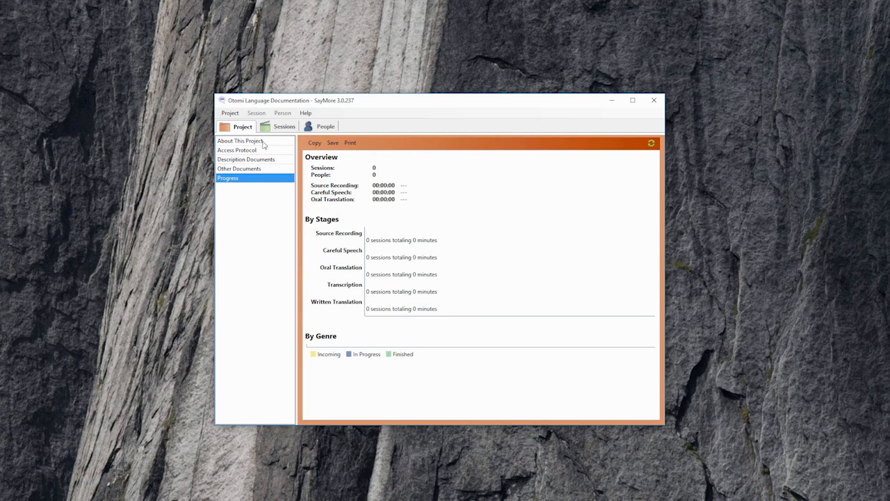
# Add a new person to the project and fill in the full name, the code AM and the birth year.
pyautogui.click(328, 130)
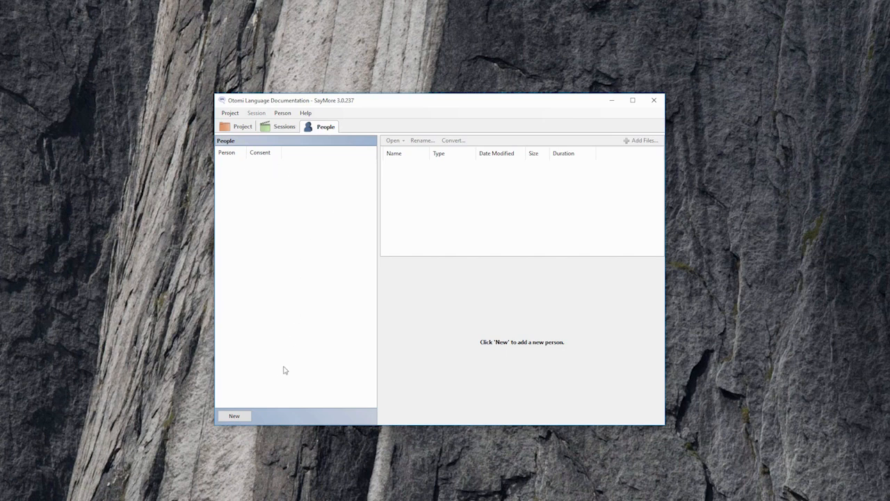
pyautogui.click(235, 416)
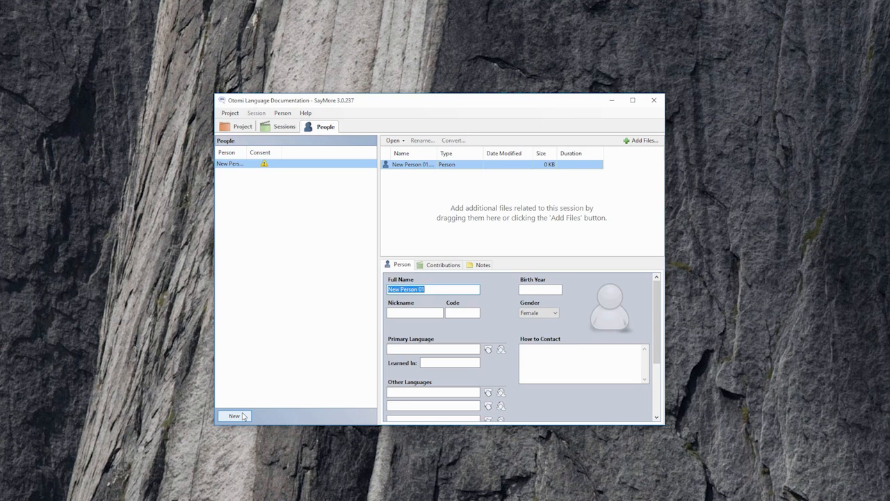
pyautogui.write('Alejandra')
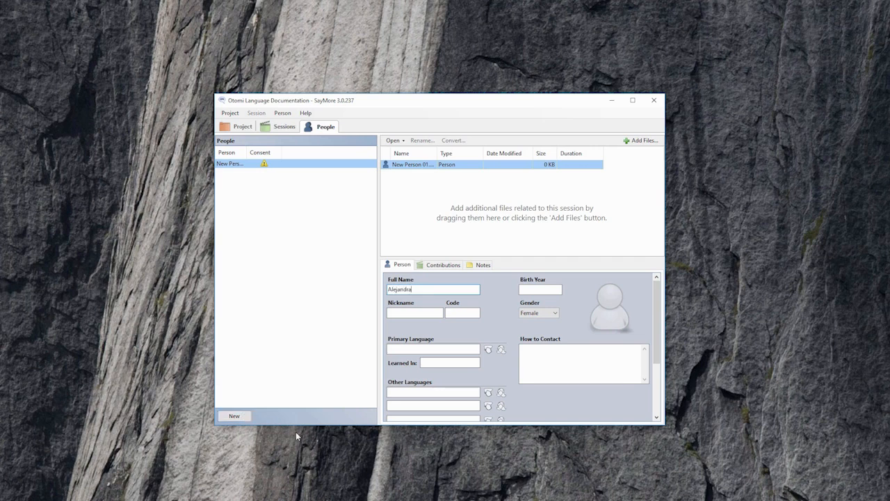
pyautogui.click(463, 314)
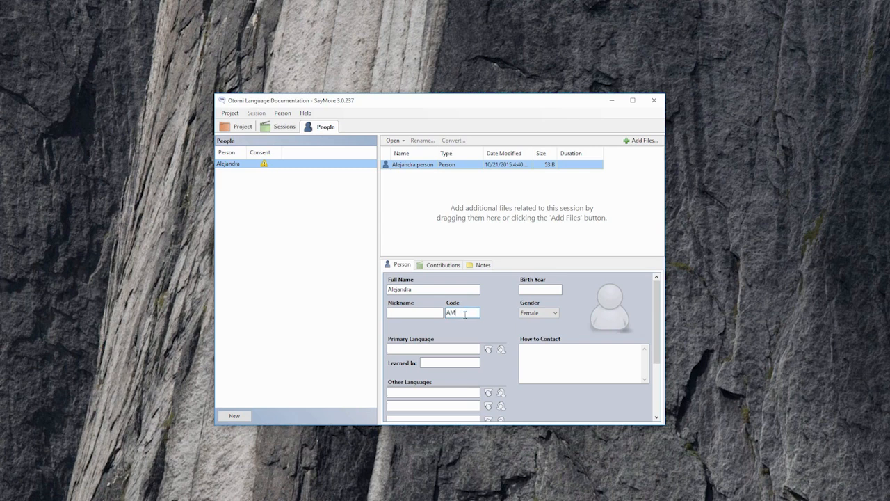
pyautogui.click(541, 288)
pyautogui.write('1979')
# Record AM's primary language as Otomi, also the mother's, learned in Home, with Spanish and English as other languages.
pyautogui.click(435, 349)
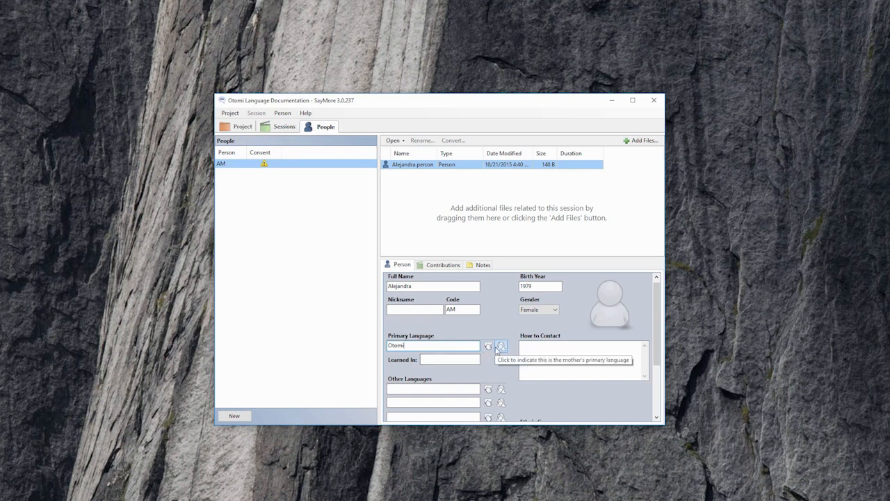
pyautogui.click(501, 347)
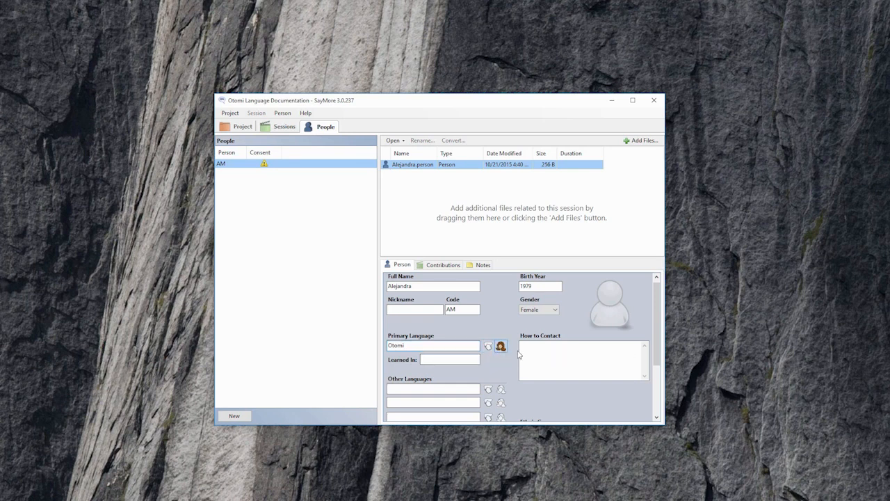
pyautogui.click(466, 361)
pyautogui.write('Home')
pyautogui.click(444, 388)
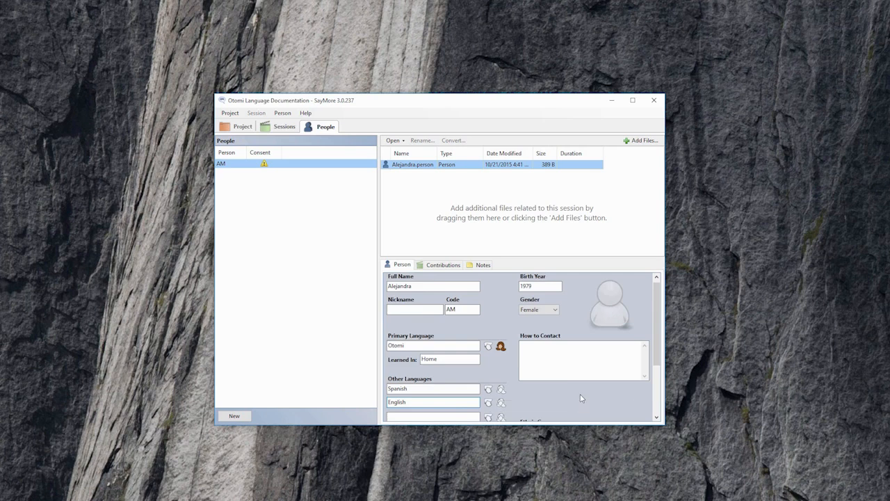
pyautogui.scroll(-1, 441, 389)
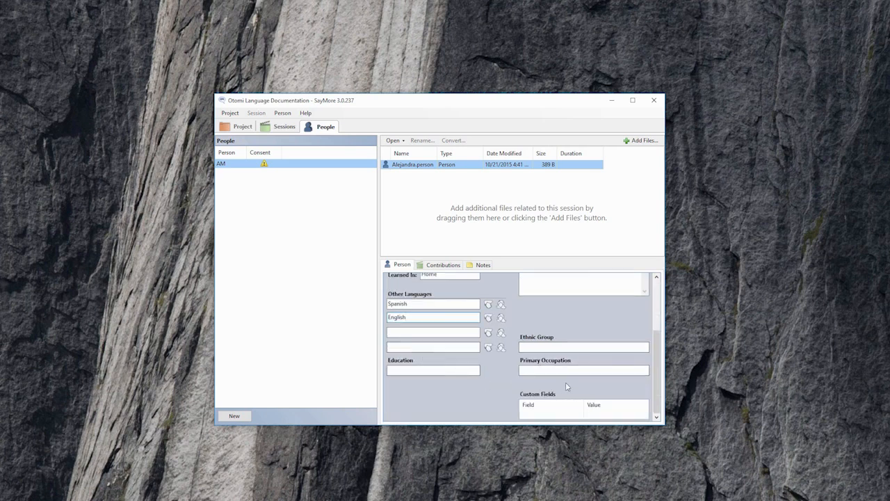
pyautogui.scroll(2, 590, 382)
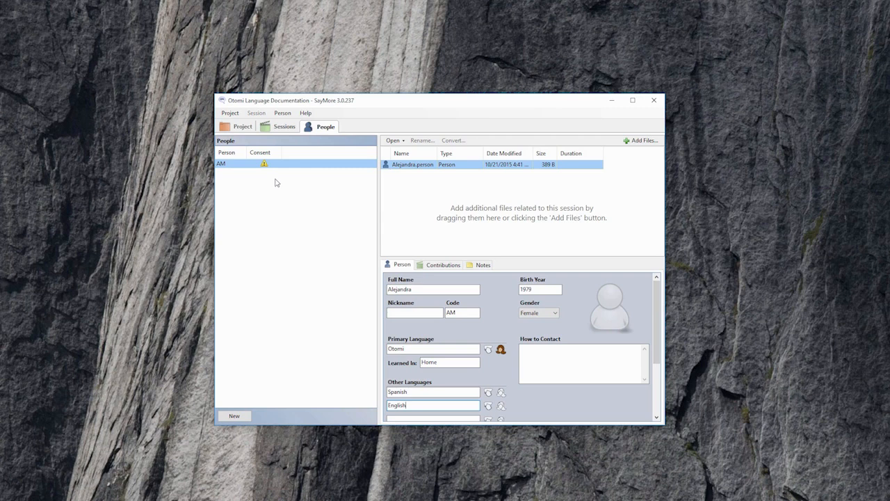
# Add a second person with a full name, code TF and primary language Otomi, marked as the father's primary language.
pyautogui.click(234, 415)
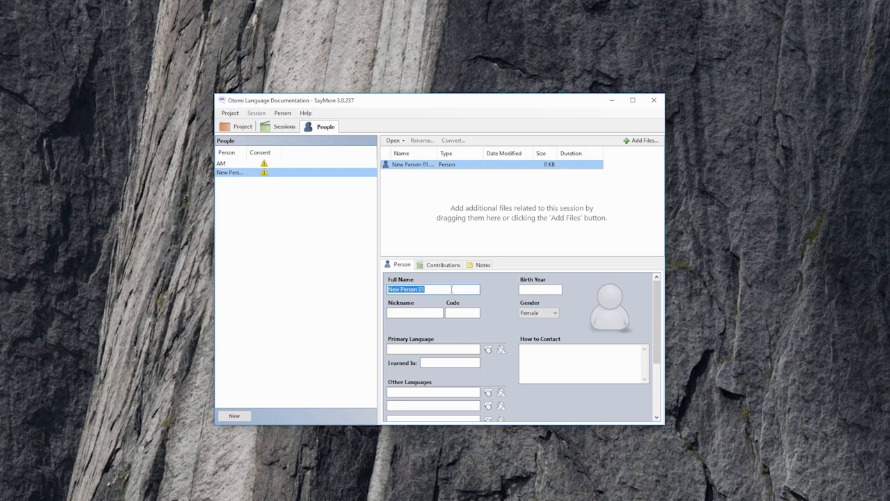
pyautogui.write('Thomas')
pyautogui.click(465, 313)
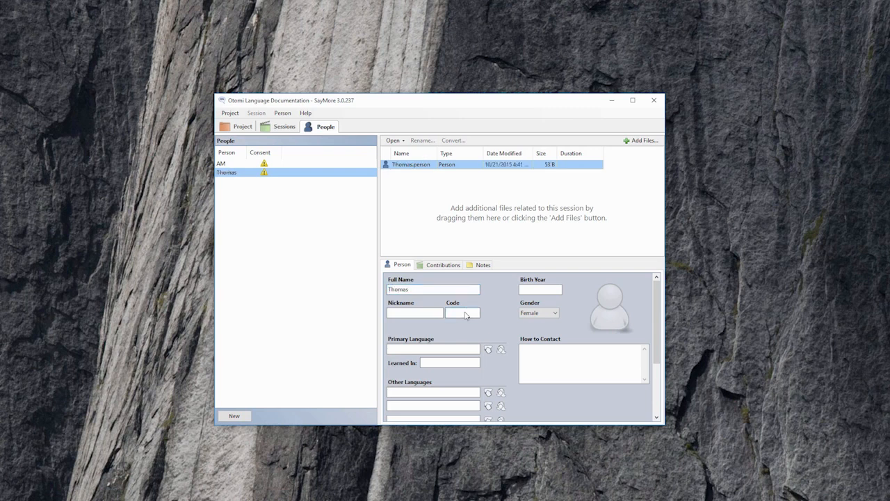
pyautogui.write('TF')
pyautogui.click(438, 352)
pyautogui.write('Otomi')
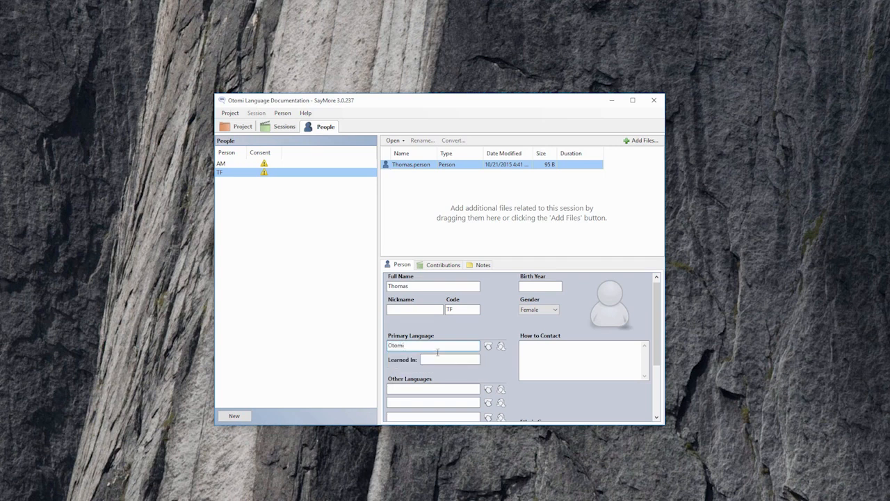
pyautogui.click(487, 346)
pyautogui.scroll(-3, 473, 334)
pyautogui.scroll(4, 462, 339)
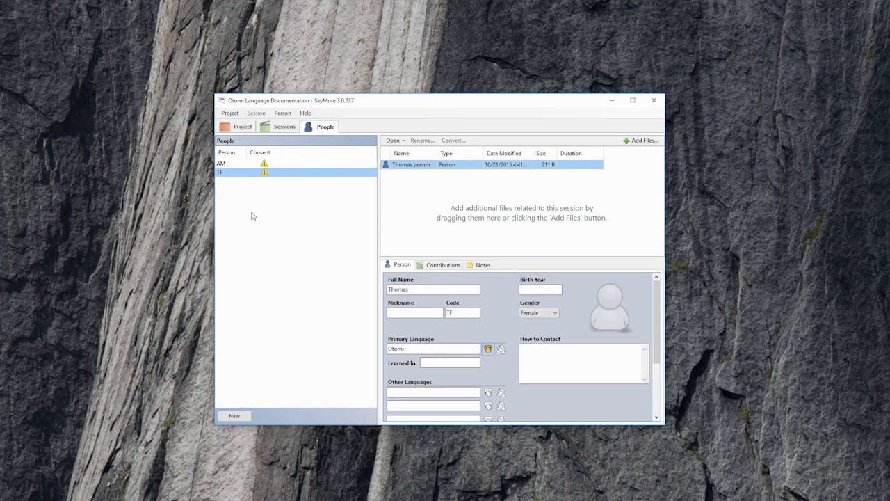
# Create a new session with the ID Otomi001 and the title "Tortilla Making".
pyautogui.click(281, 126)
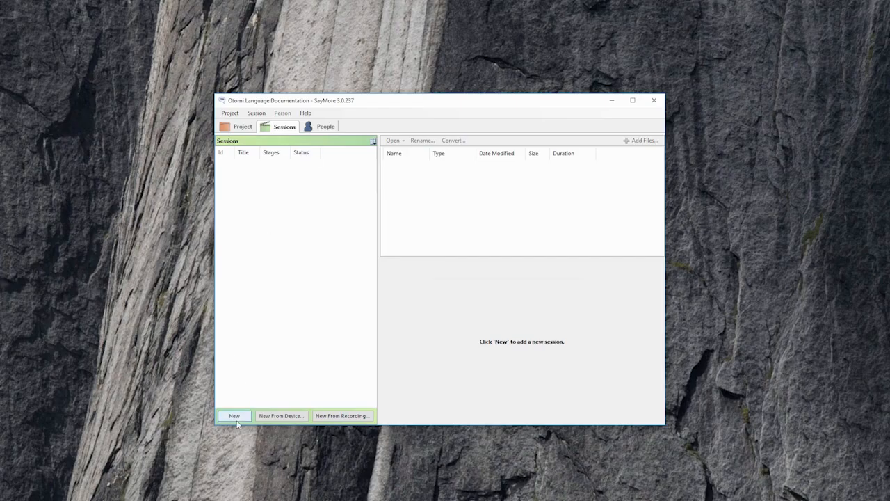
pyautogui.click(235, 416)
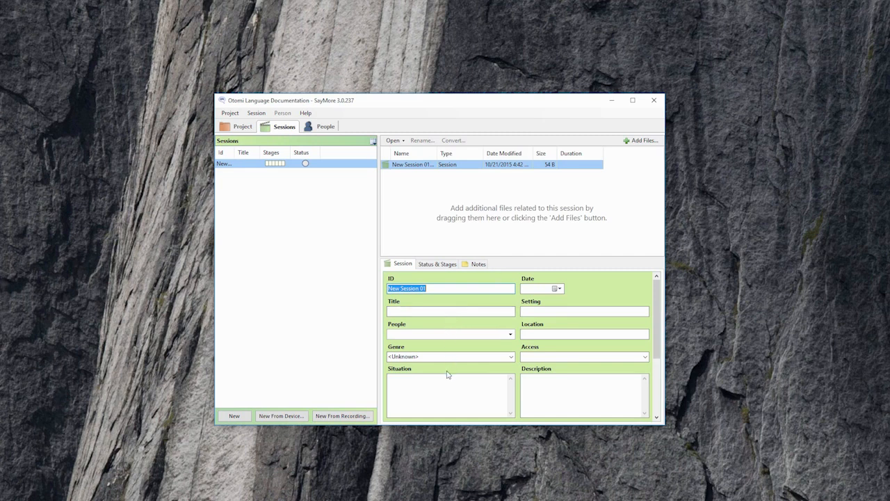
pyautogui.write('Otomi001')
pyautogui.click(431, 311)
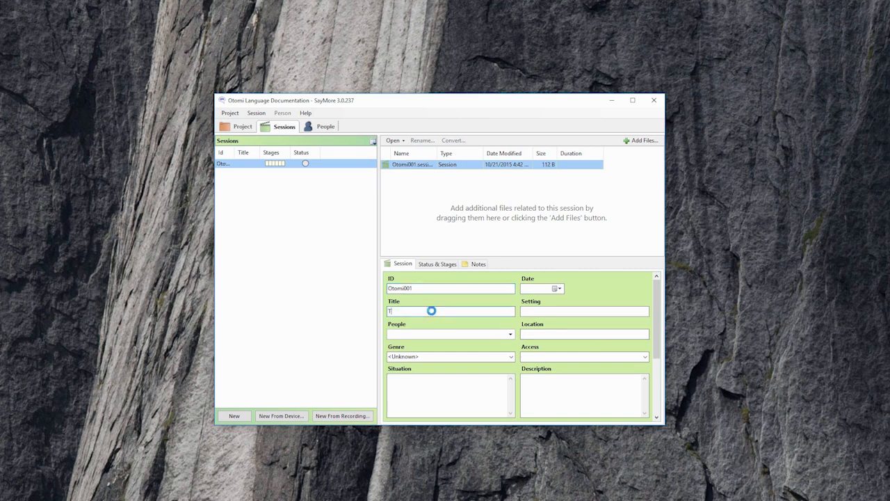
pyautogui.write('Tortilla Making')
# Assign AM as the participant of the Tortilla Making session.
pyautogui.click(510, 335)
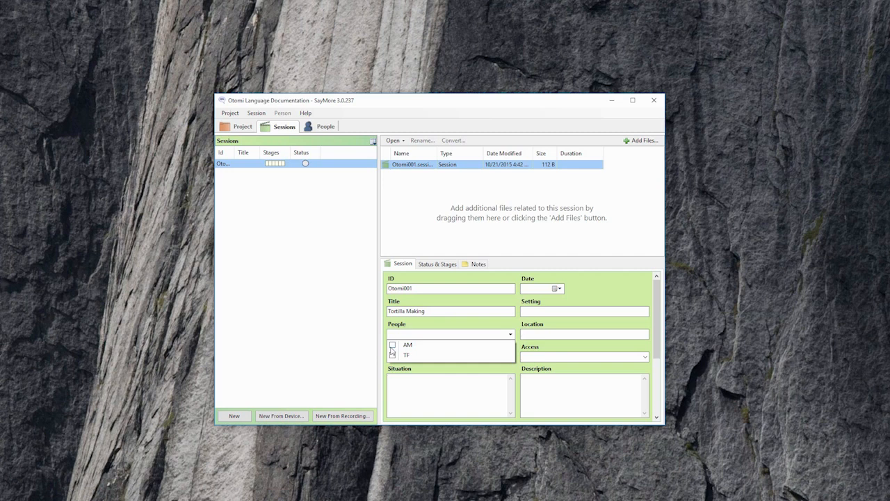
pyautogui.click(392, 345)
pyautogui.click(475, 333)
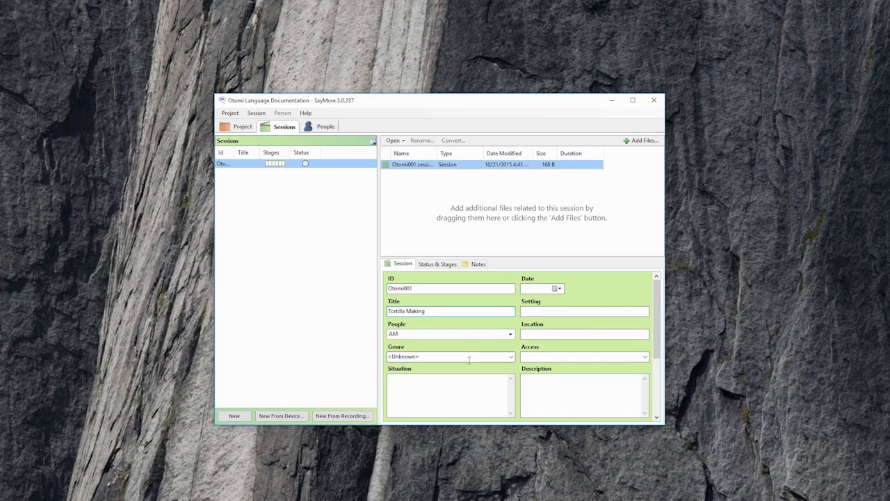
# Set the Tortilla Making session's genre to Procedural Discourse.
pyautogui.click(470, 358)
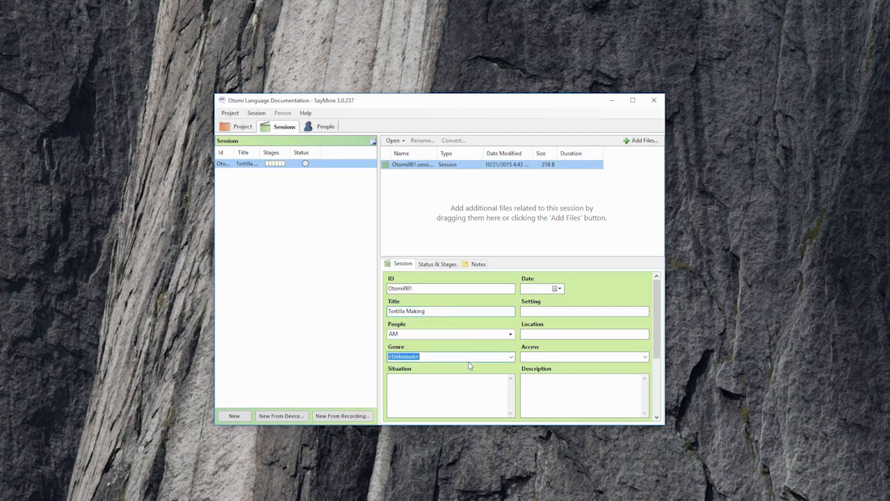
pyautogui.click(511, 357)
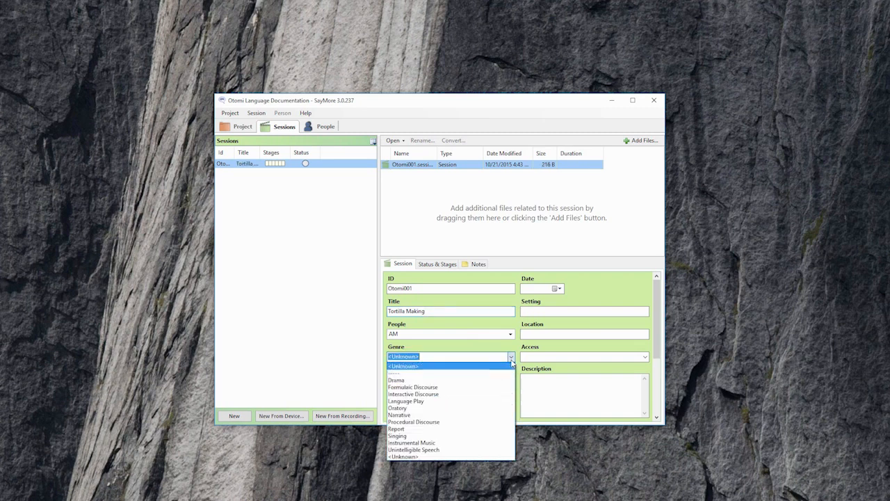
pyautogui.click(452, 422)
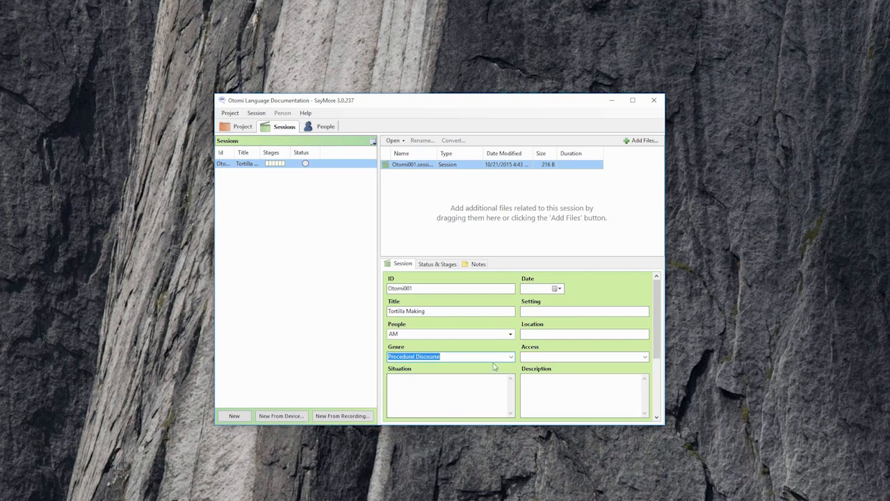
# Set the session date to 1/21/2013.
pyautogui.click(536, 289)
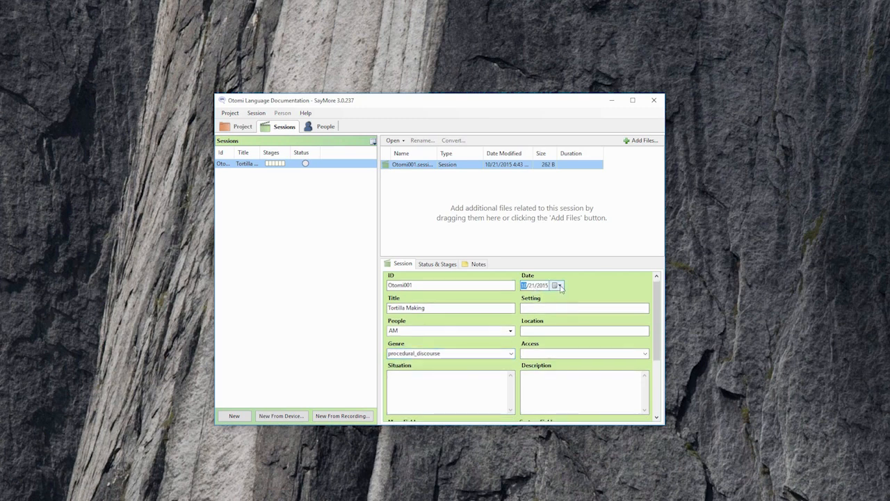
pyautogui.click(559, 285)
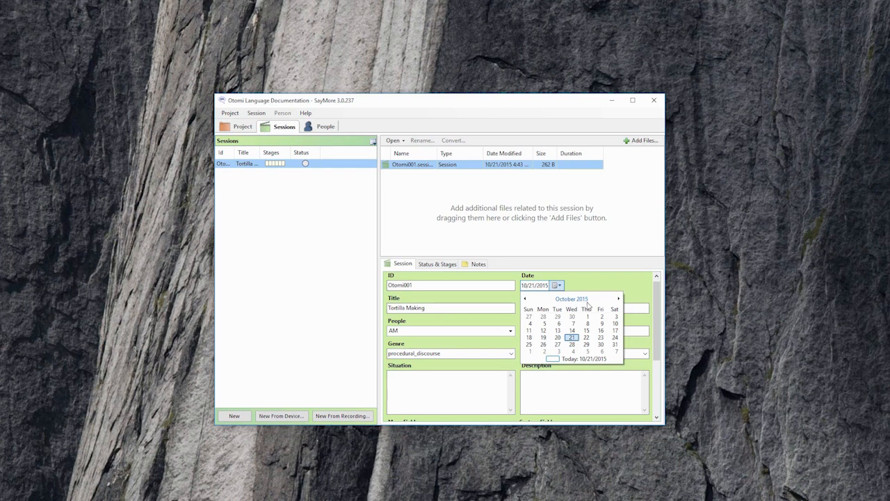
pyautogui.click(571, 298)
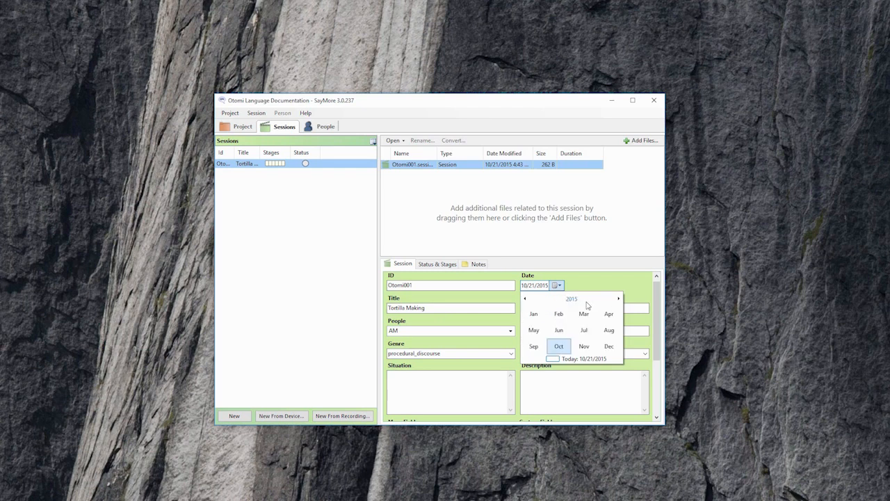
pyautogui.click(526, 299)
pyautogui.click(526, 299)
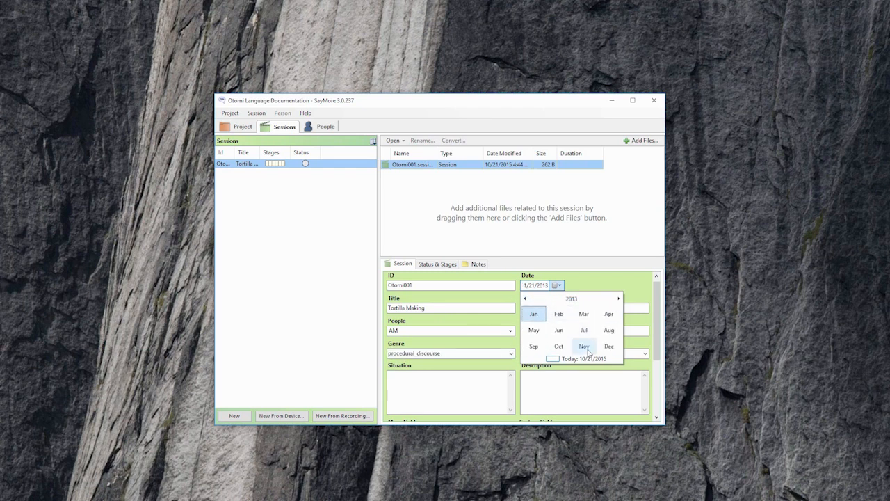
pyautogui.click(602, 290)
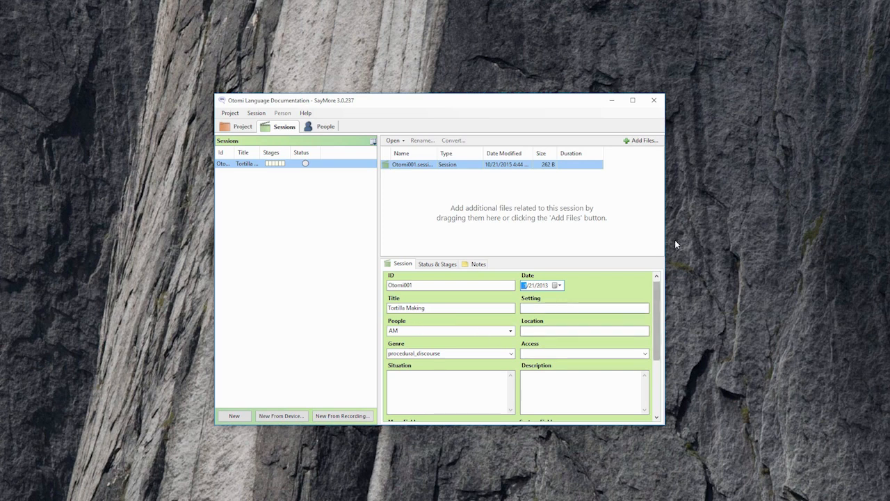
# Add the Tortilla_Making audio file from the Documents folder to the session.
pyautogui.click(641, 141)
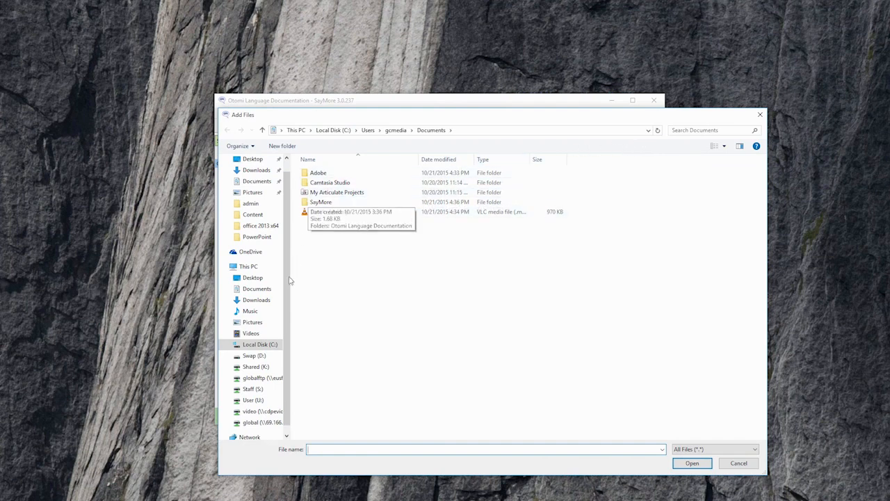
pyautogui.scroll(1, 284, 283)
pyautogui.click(263, 198)
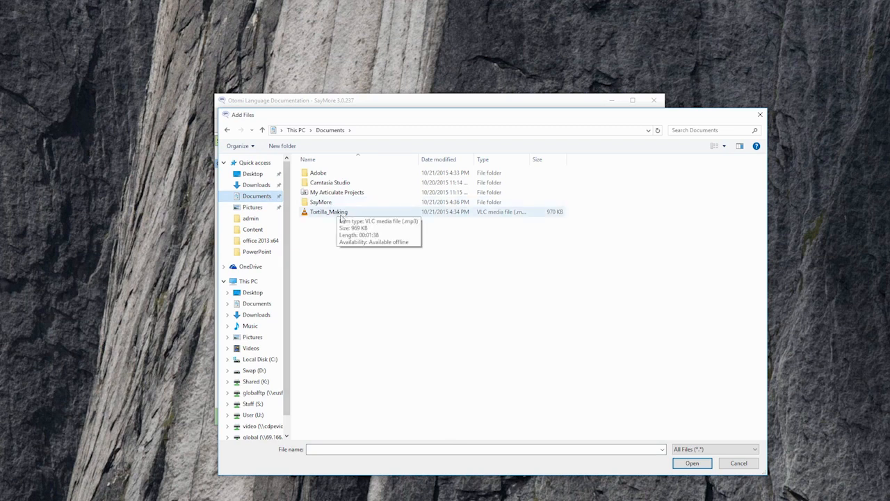
pyautogui.click(341, 214)
pyautogui.click(692, 463)
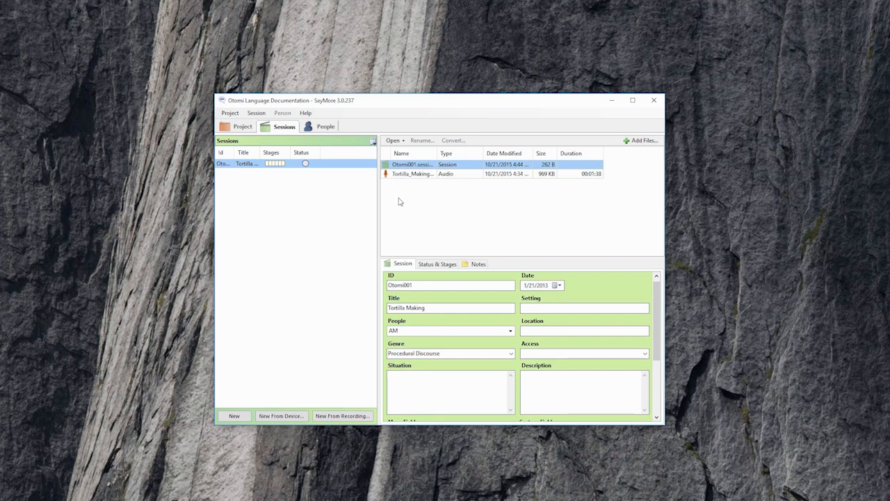
# Play the first few seconds of the Tortilla_Making audio recording and pause it.
pyautogui.click(388, 173)
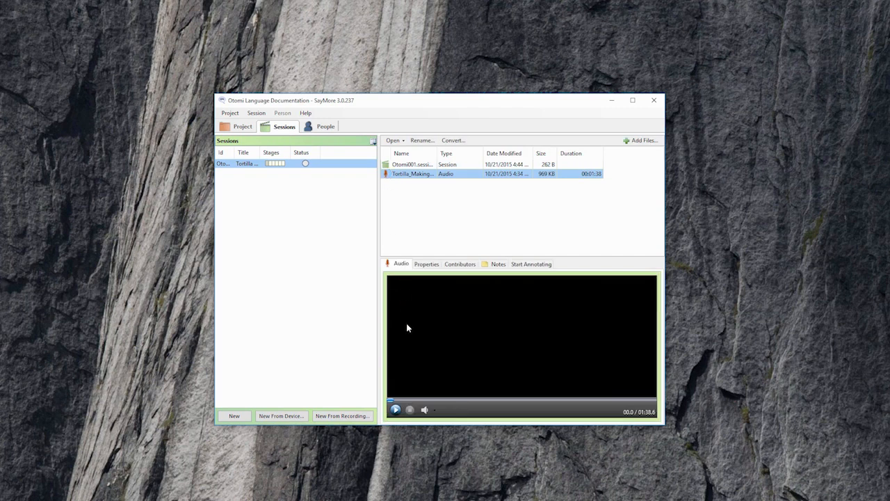
pyautogui.click(395, 410)
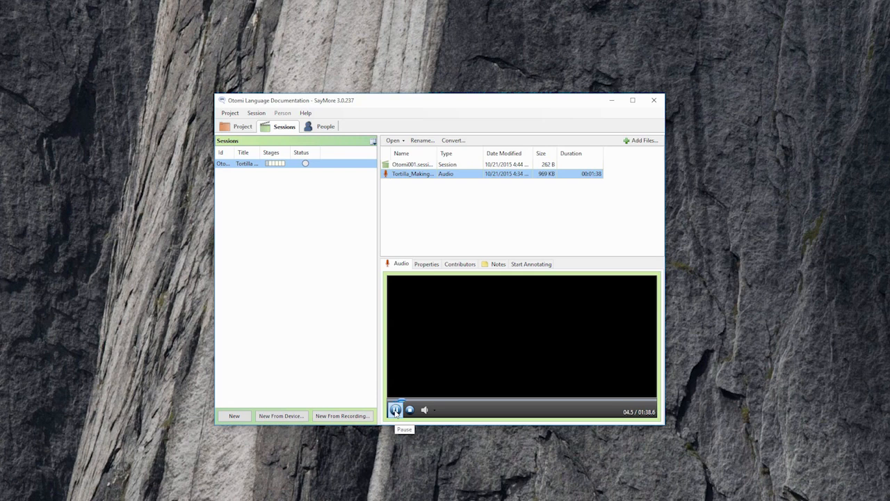
pyautogui.click(395, 411)
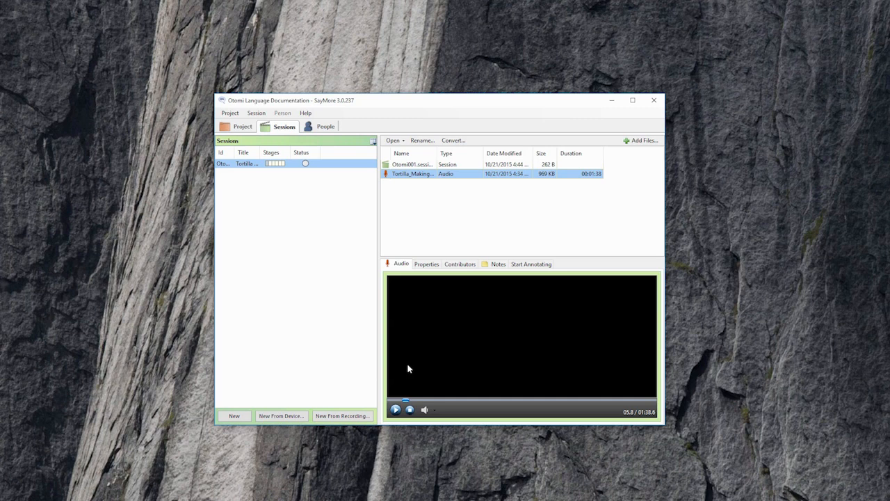
# Start annotating the Tortilla_Making recording, using the auto segmenter as the segmentation method.
pyautogui.click(526, 267)
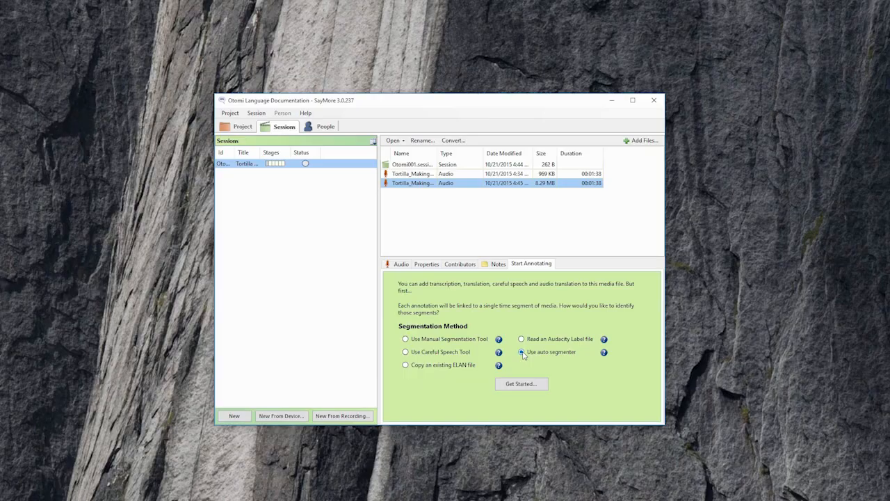
pyautogui.click(520, 386)
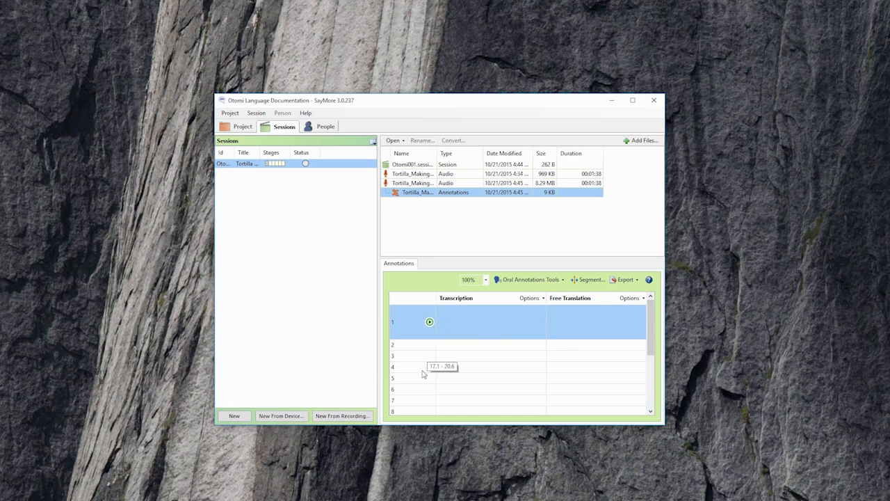
# Play the first annotation segment and go to its Transcription and Free Translation cells.
pyautogui.click(429, 323)
pyautogui.click(449, 324)
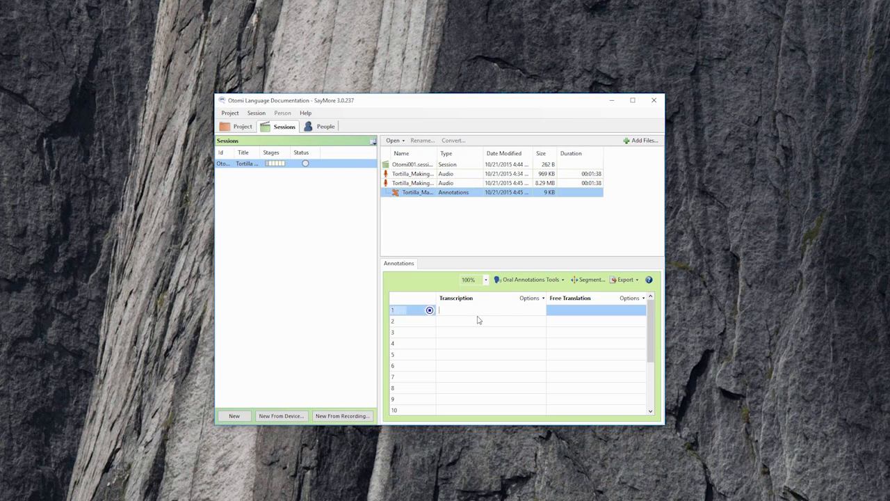
pyautogui.click(572, 314)
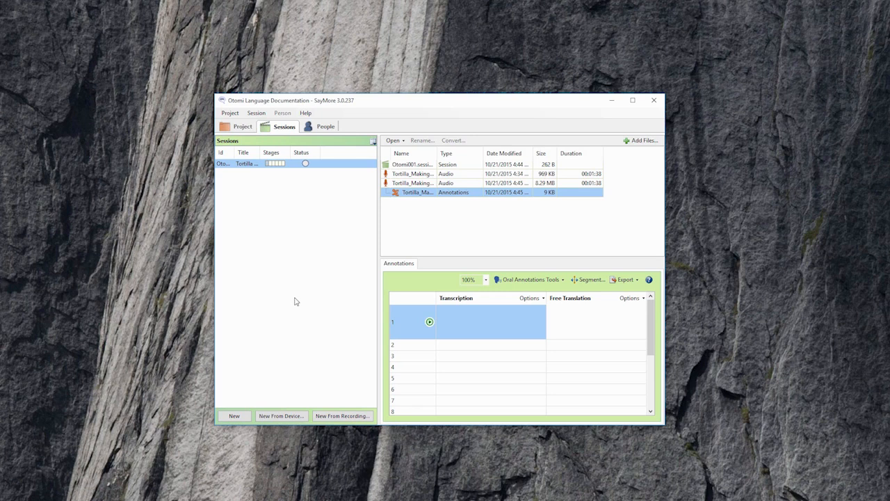
# Show the available export formats for the annotations.
pyautogui.click(626, 279)
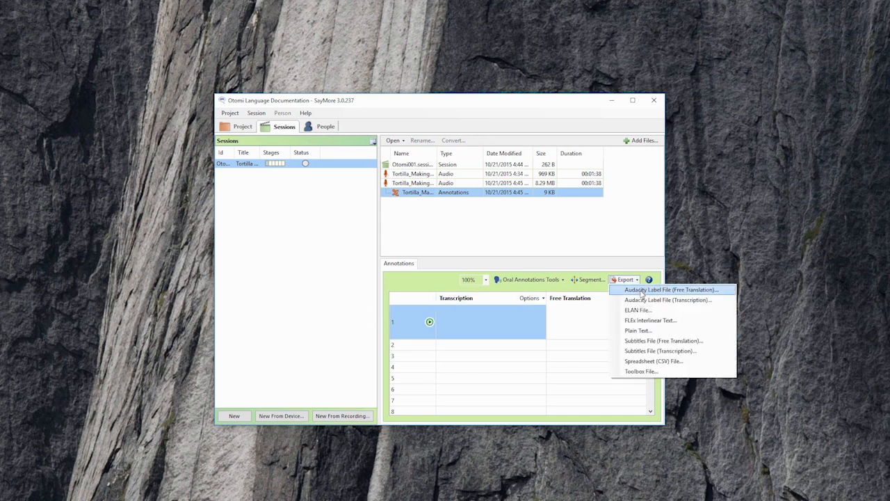